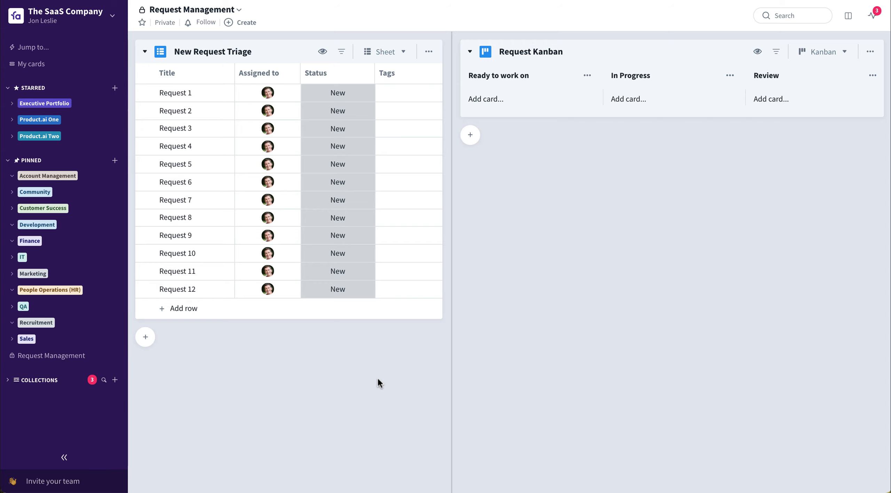
- Hide the New Request Triage pane and show it again beside the Request Kanban
left_click(848, 19)
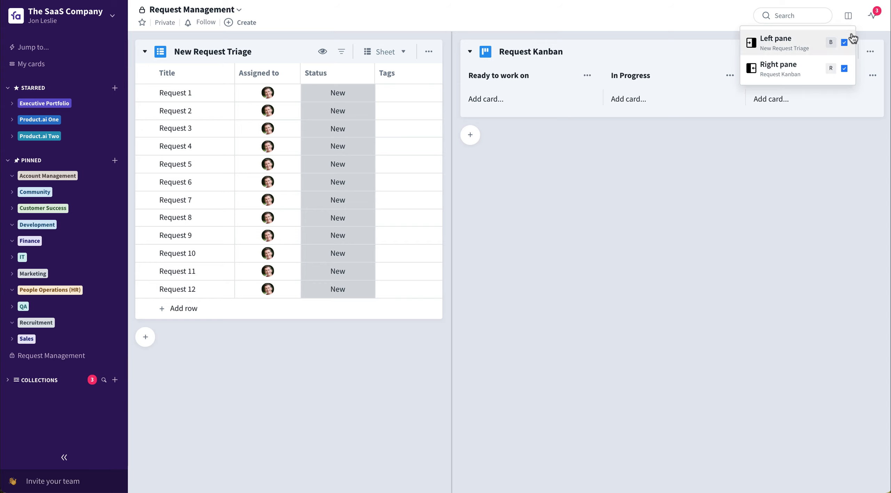
left_click(844, 43)
left_click(850, 22)
left_click(849, 20)
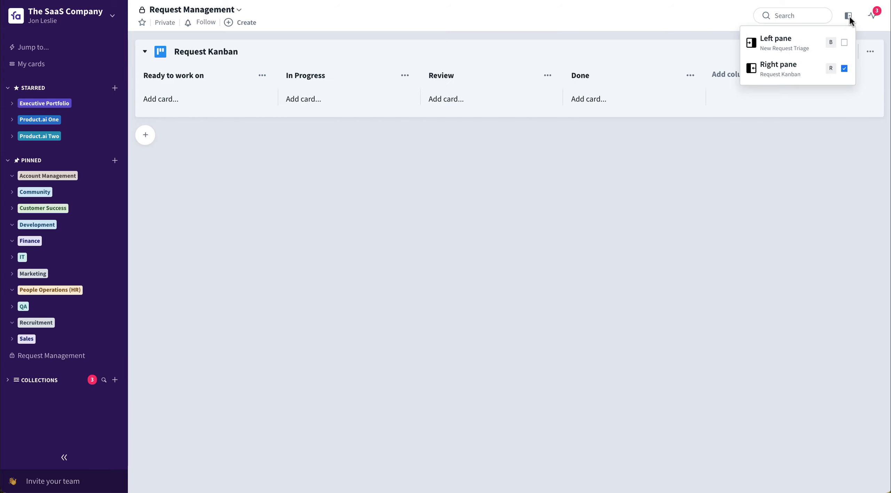
left_click(844, 42)
left_click(669, 244)
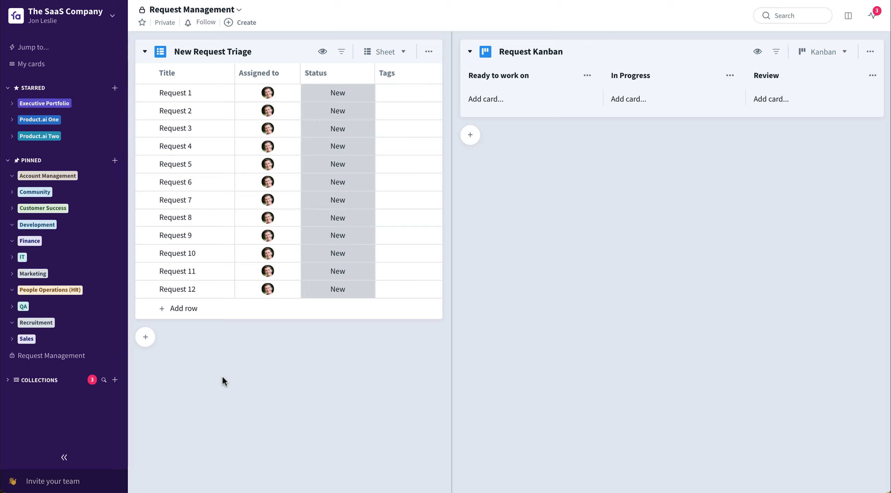
- Add a row titled "Request 13" at the end of the New Request Triage sheet
left_click(188, 312)
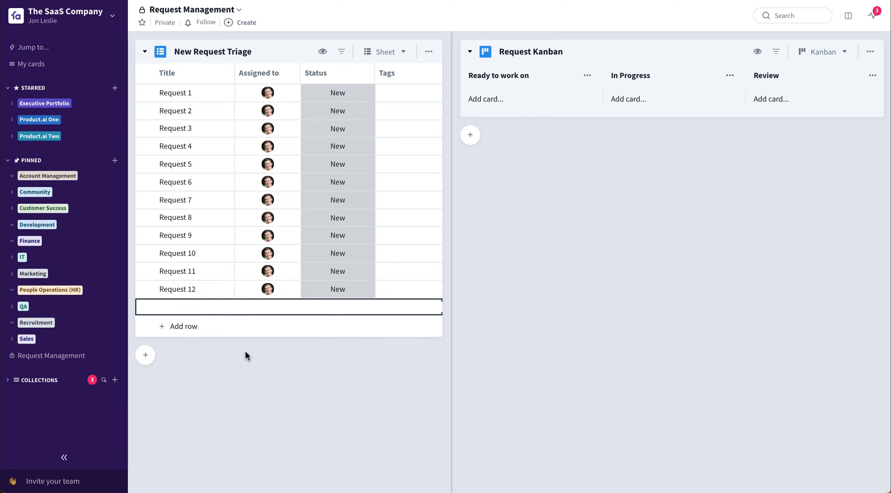
type("Request 1")
type("2")
type("3")
key("Return")
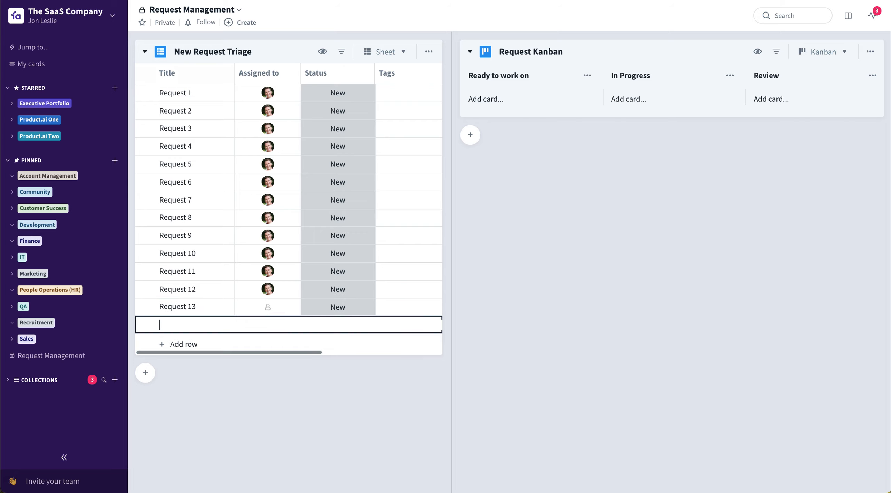
left_click(334, 376)
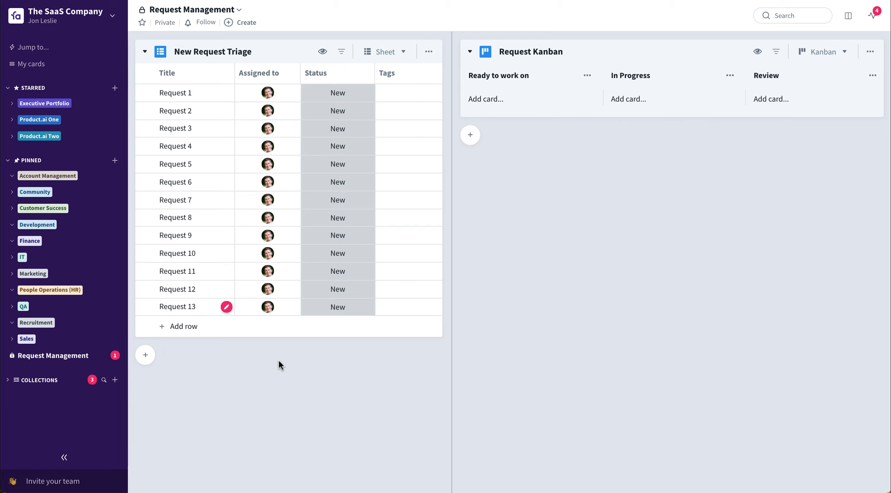
- View the Product.ai One card in the personal card list and return to the Request Management collection
left_click(69, 63)
left_click(187, 103)
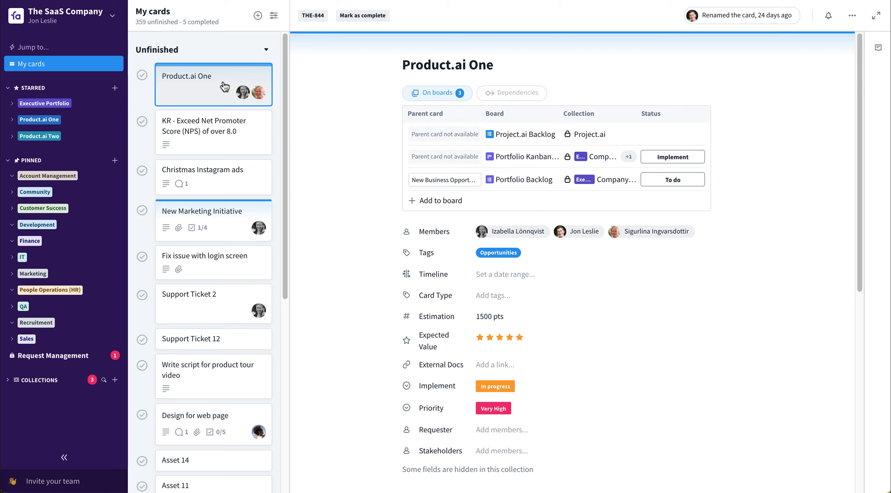
left_click(68, 356)
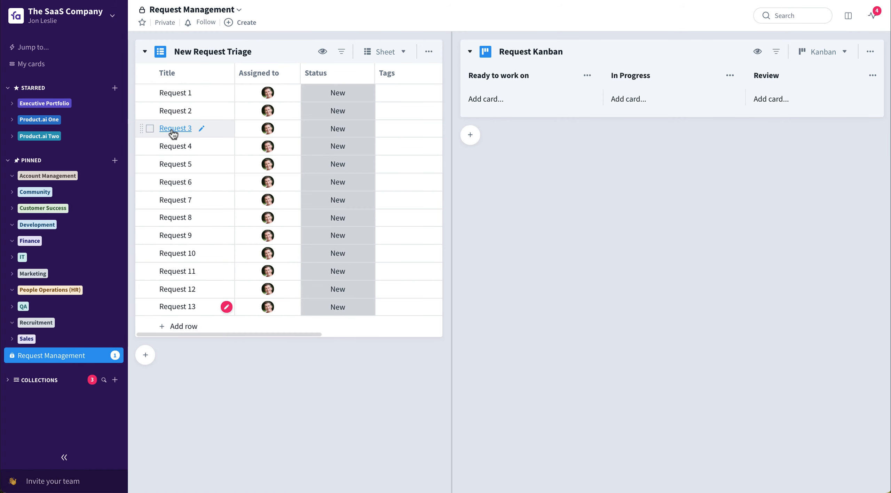
- Insert a row titled "Request 3.1" directly below Request 3 in the New Request Triage sheet
key("n")
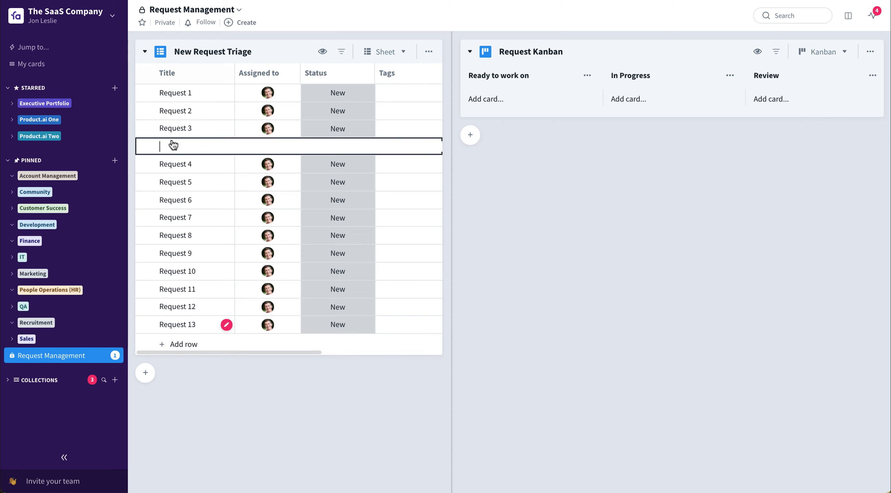
type("Request 3.1")
key("Return")
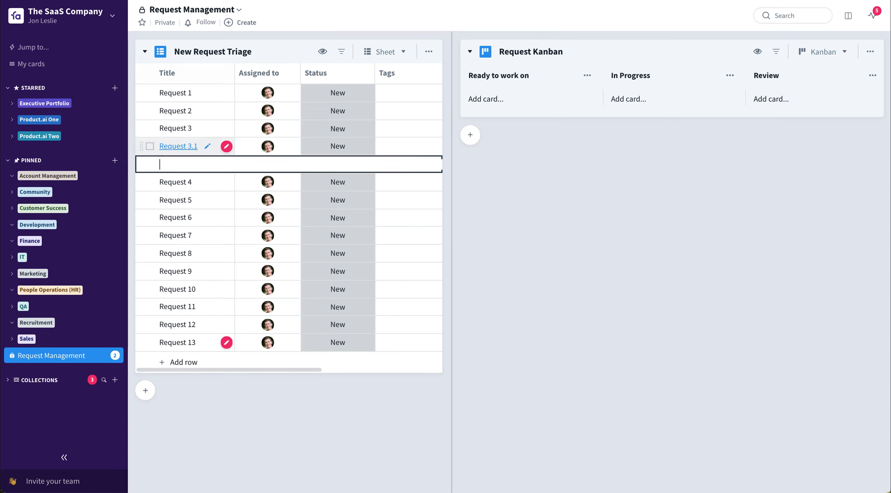
left_click(292, 461)
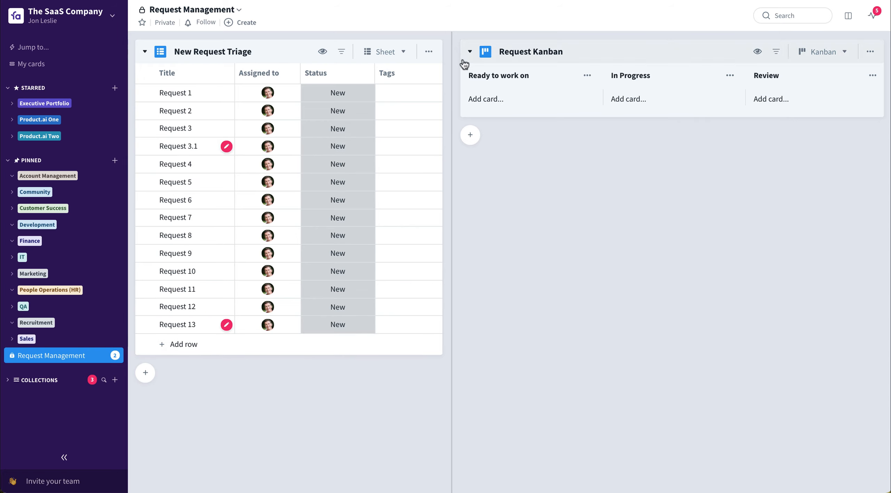
- View the settings for adding cards via email to the New Request Triage board
left_click(428, 52)
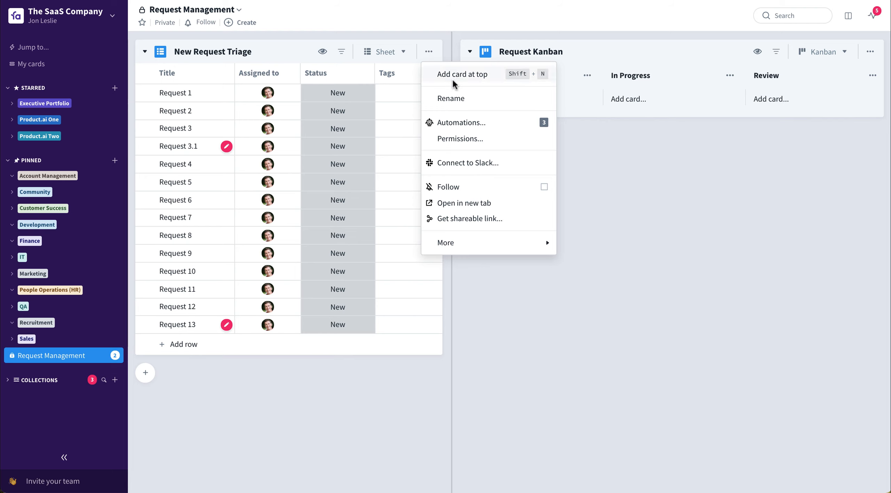
mouse_move(525, 246)
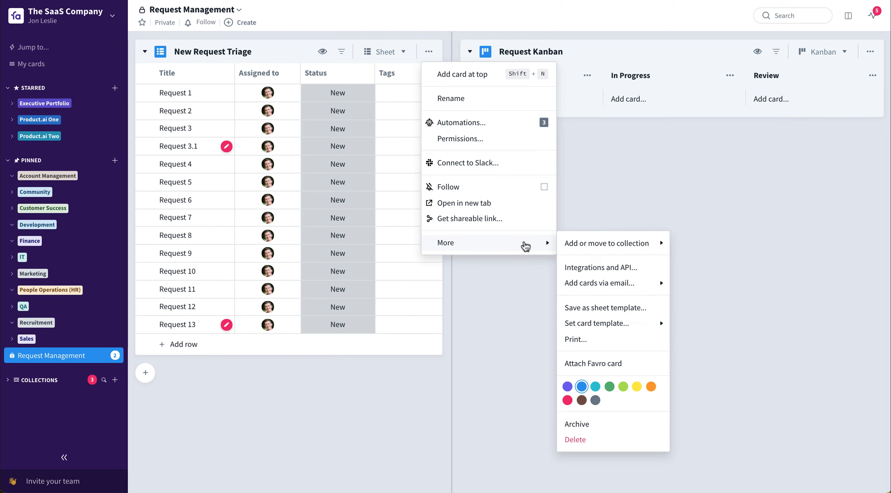
mouse_move(648, 291)
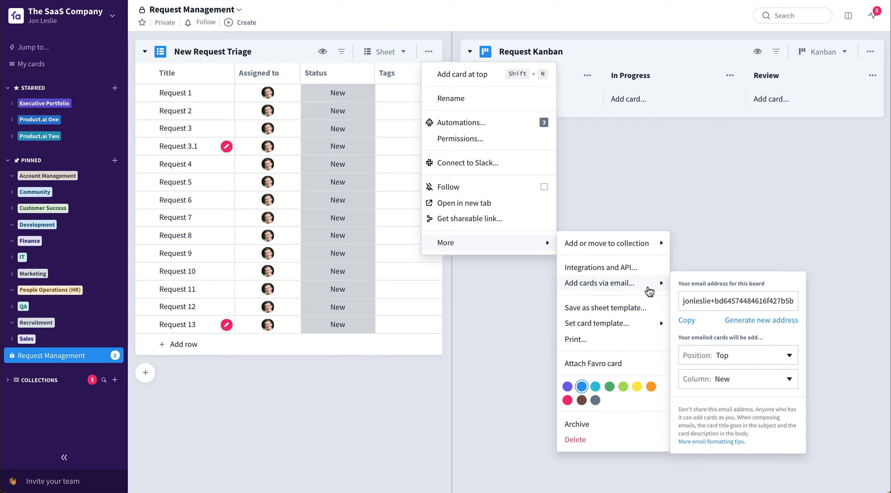
left_click(374, 401)
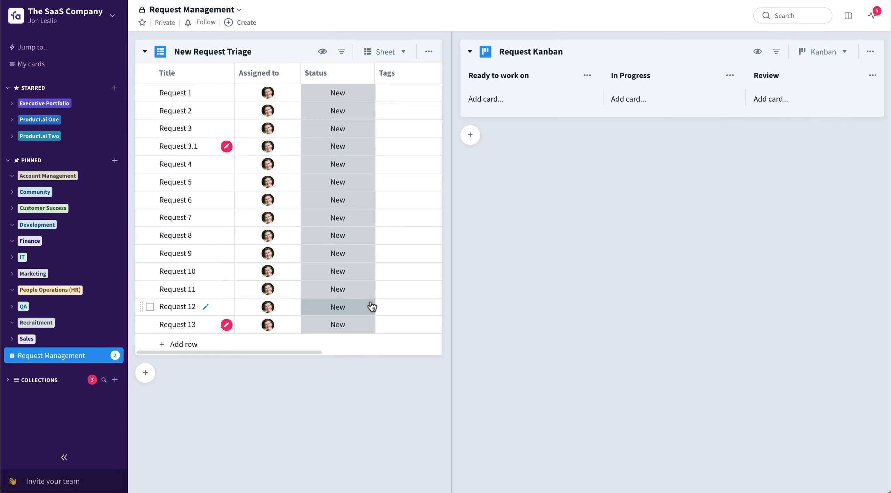
- Look at the status options of Request 1 and at the attachment sources offered inside its card
left_click(349, 94)
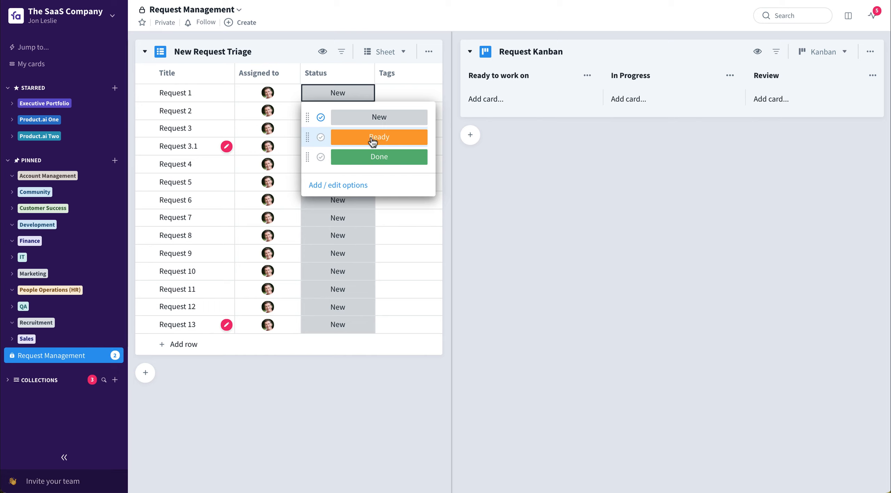
left_click(181, 90)
left_click(183, 94)
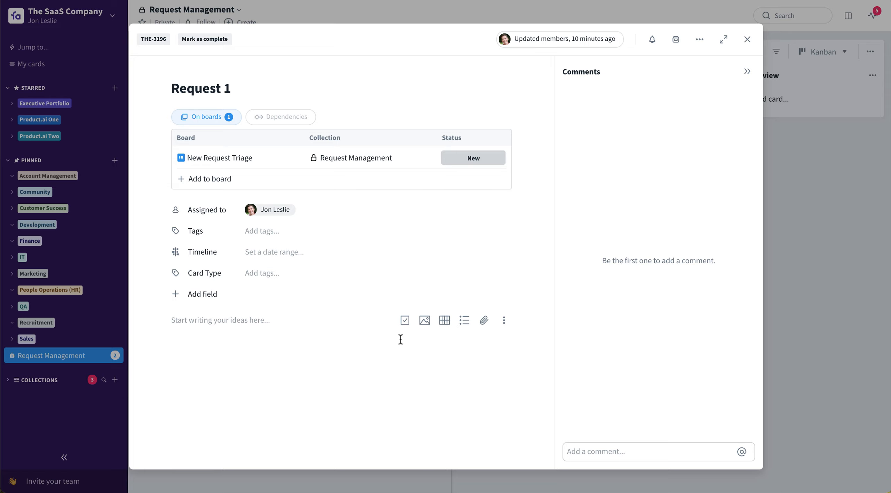
left_click(485, 321)
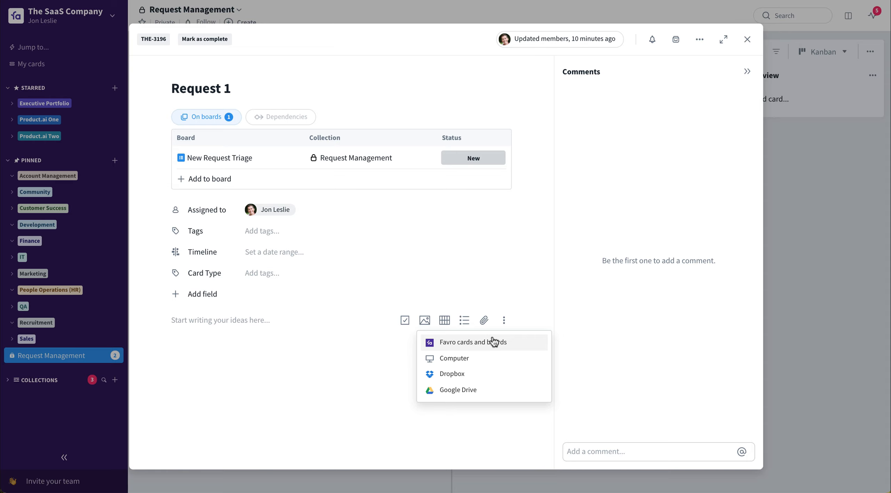
left_click(274, 349)
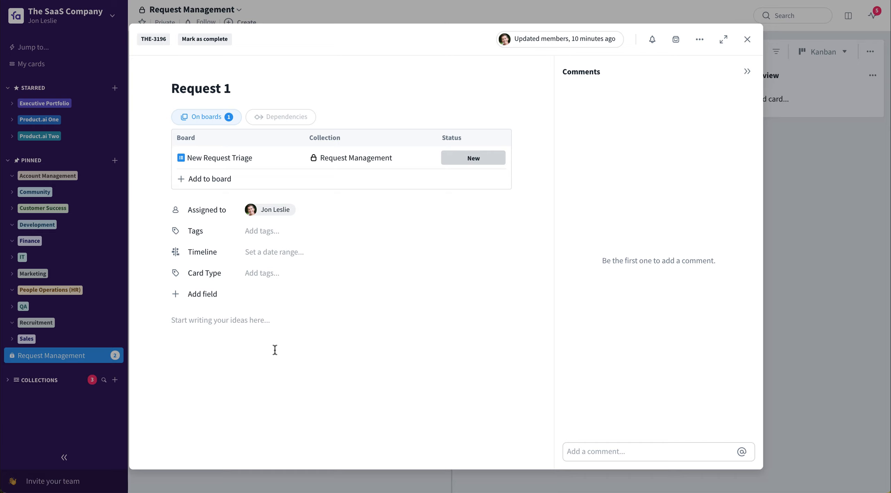
- Post the comment "This is ready to be worked on" on the Request 1 card and close the card
left_click(617, 451)
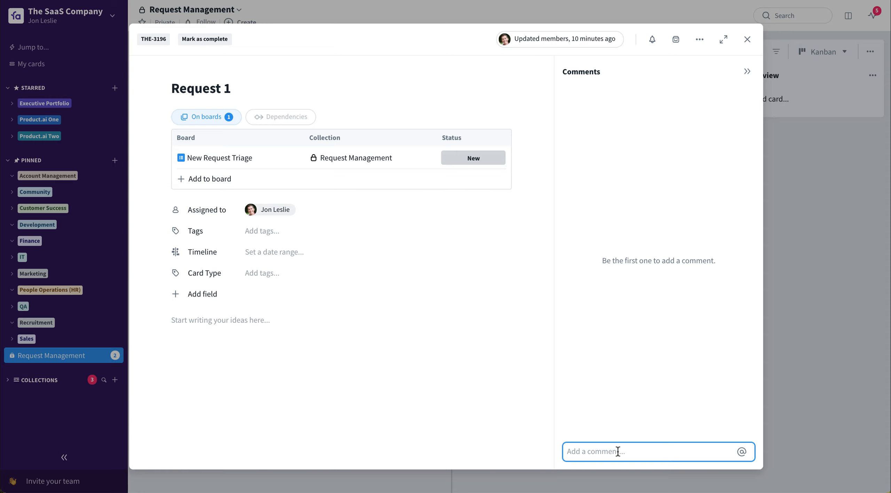
type("This is ready to be worked on")
key("Return")
left_click(470, 391)
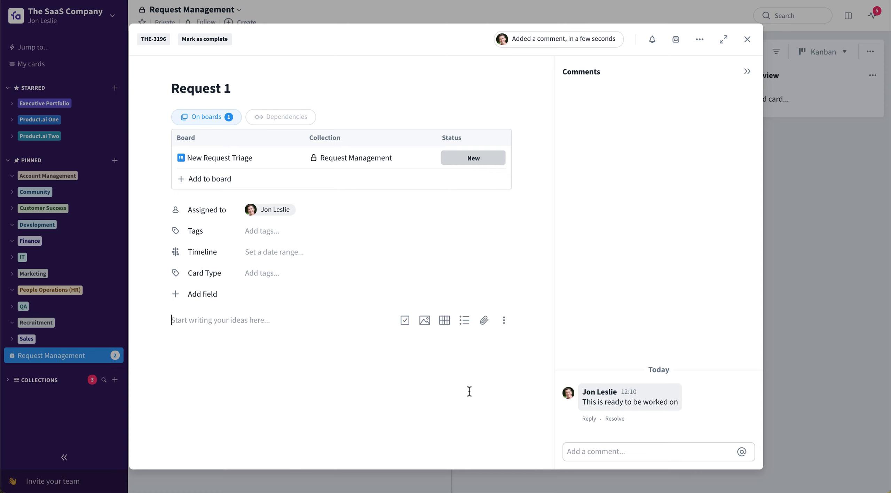
left_click(747, 39)
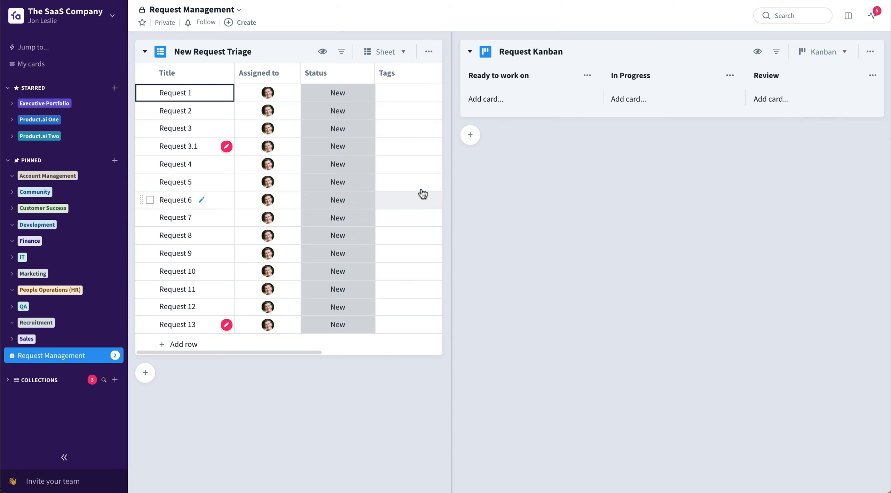
- Set the status of Request 1 to Ready in the New Request Triage sheet
left_click_drag(187, 97, 482, 121)
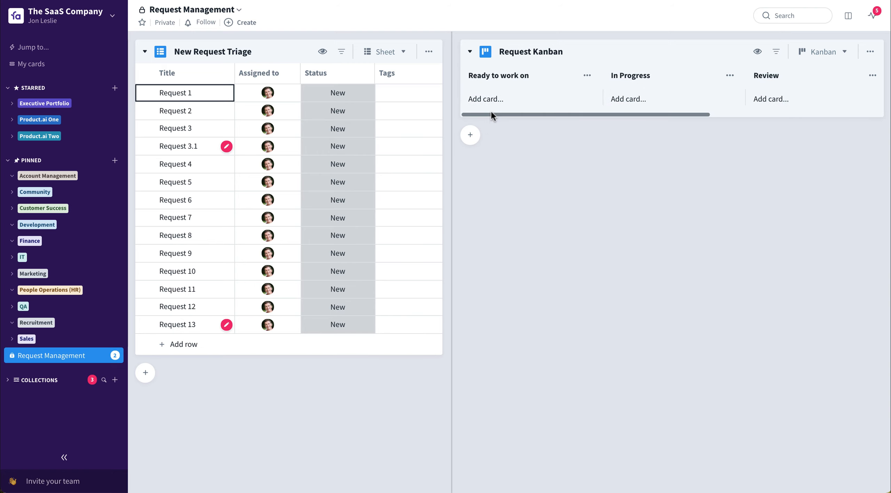
left_click(343, 94)
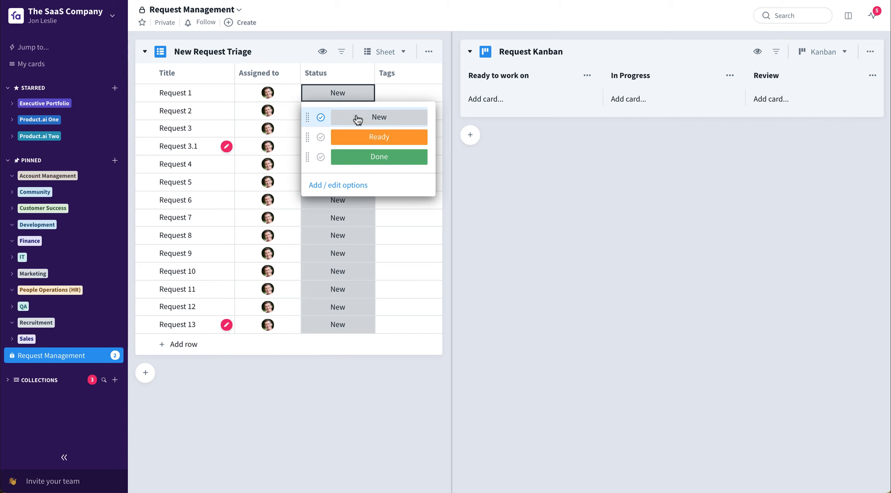
left_click(363, 135)
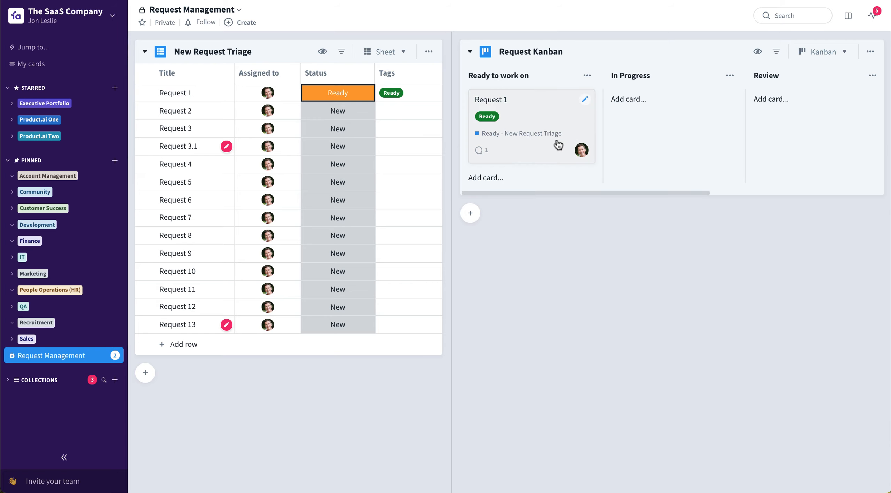
- Assign Request 2 to another team member and move its Kanban card from Ready to work on to In Progress
left_click(269, 111)
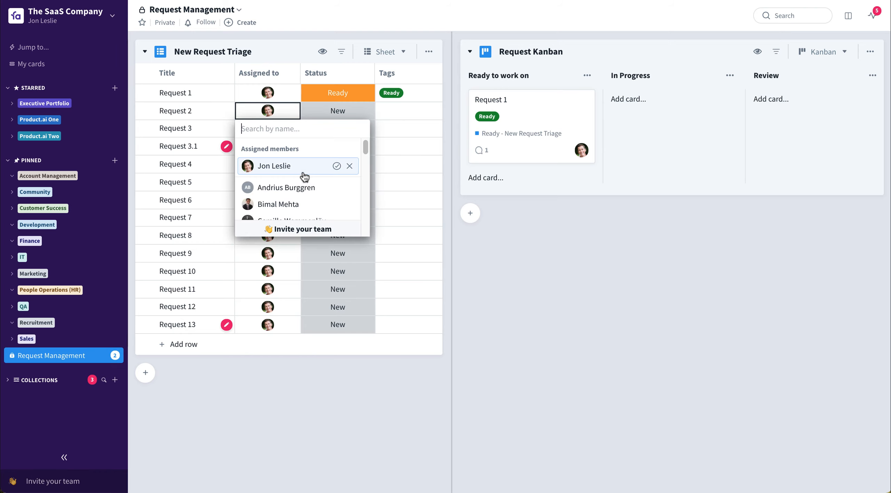
scroll(306, 188, "down", 1)
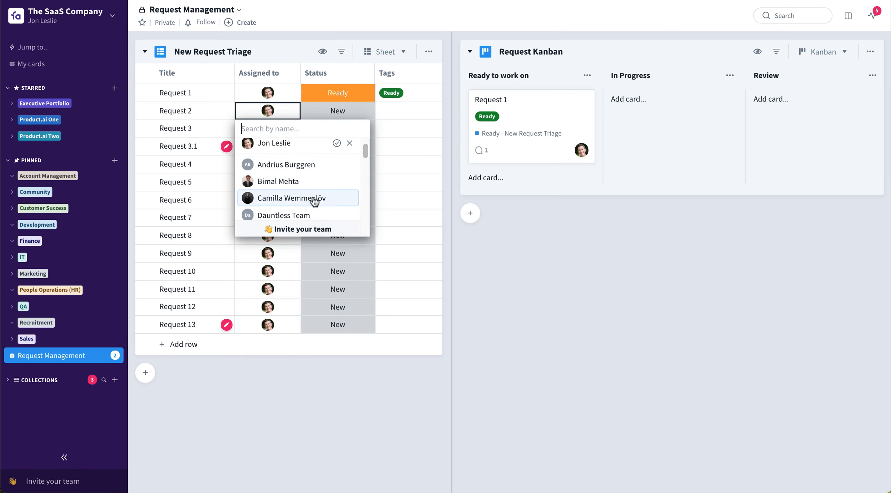
left_click(314, 199)
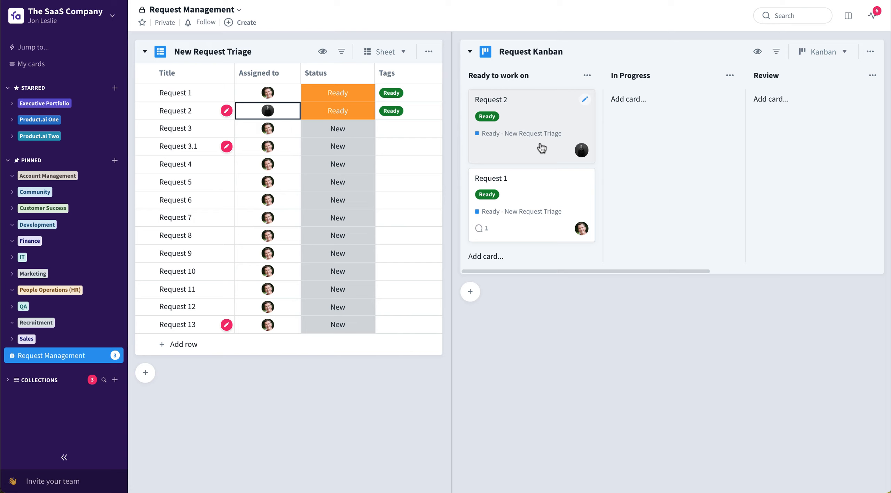
left_click_drag(543, 147, 682, 128)
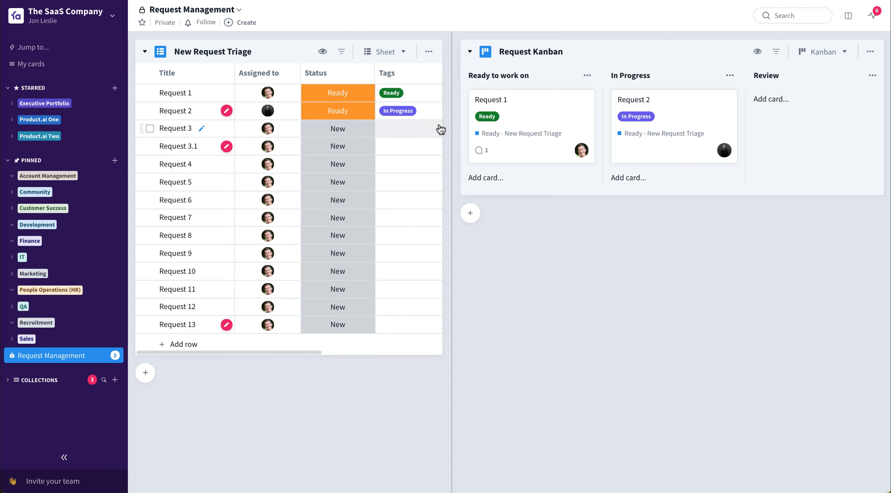
- Widen the Relations column of the New Request Triage sheet slightly
left_click_drag(312, 352, 379, 354)
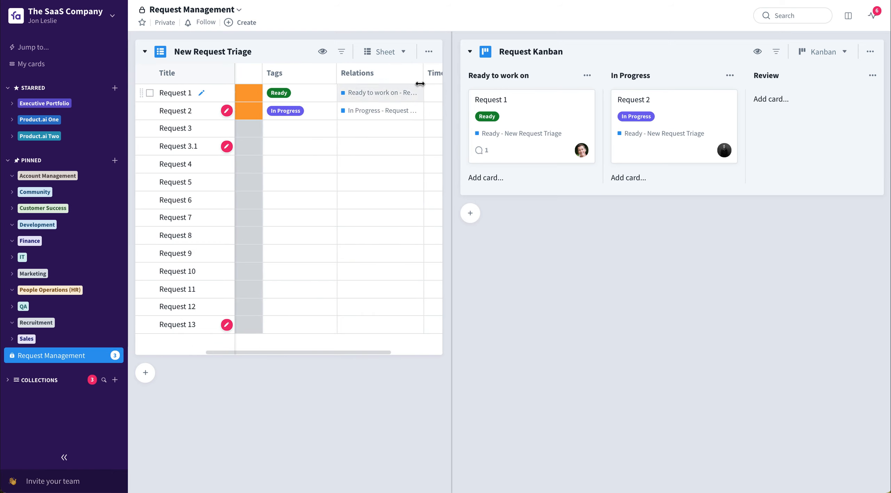
left_click_drag(420, 73, 438, 74)
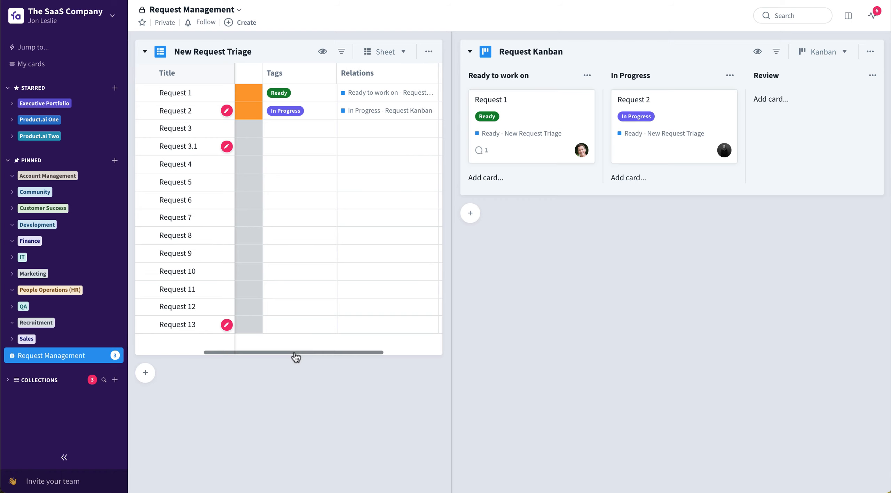
left_click_drag(302, 355, 240, 357)
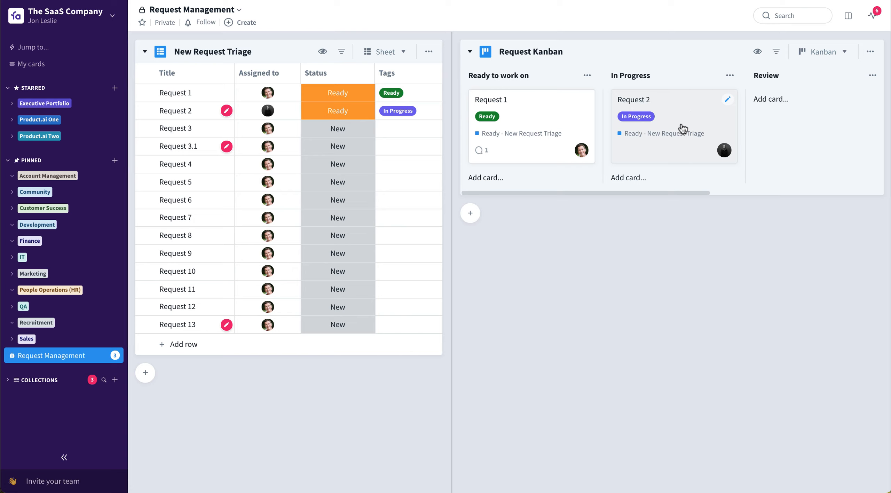
- Move the Request 2 card to Review and on to Done in the Request Kanban, and check its relation in the triage sheet
left_click_drag(682, 129, 783, 117)
left_click_drag(690, 193, 756, 192)
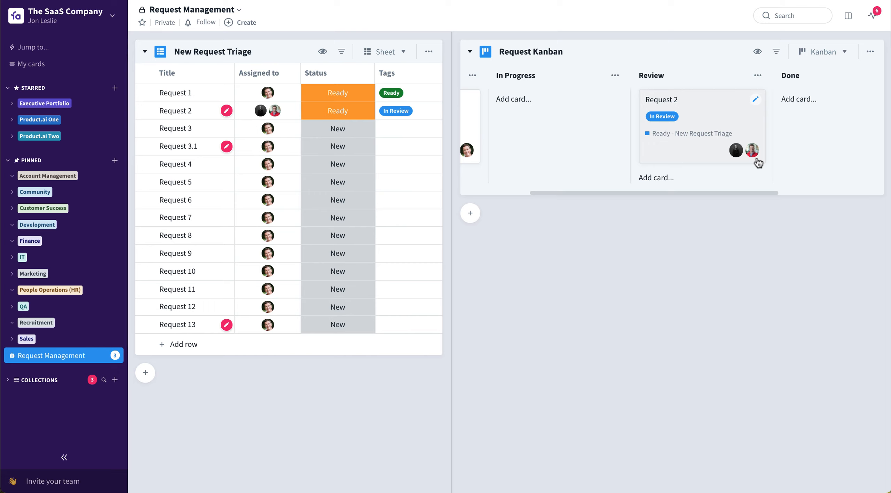
left_click_drag(710, 123, 805, 108)
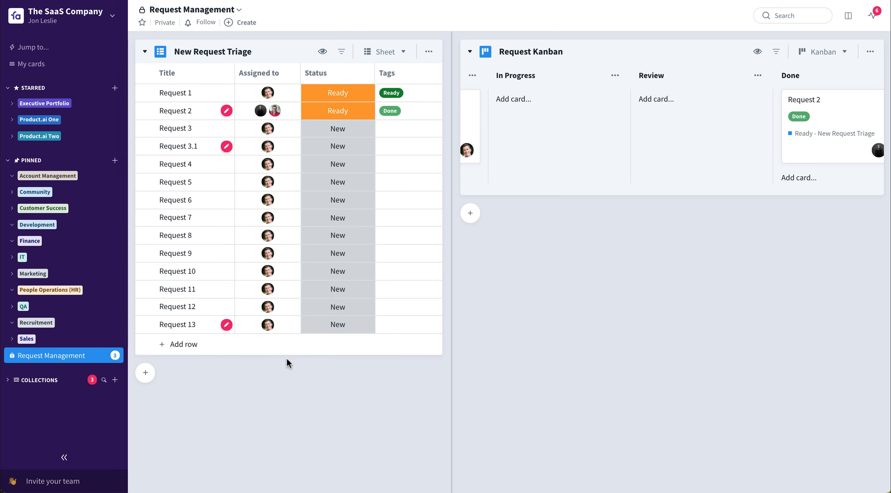
left_click_drag(288, 352, 340, 346)
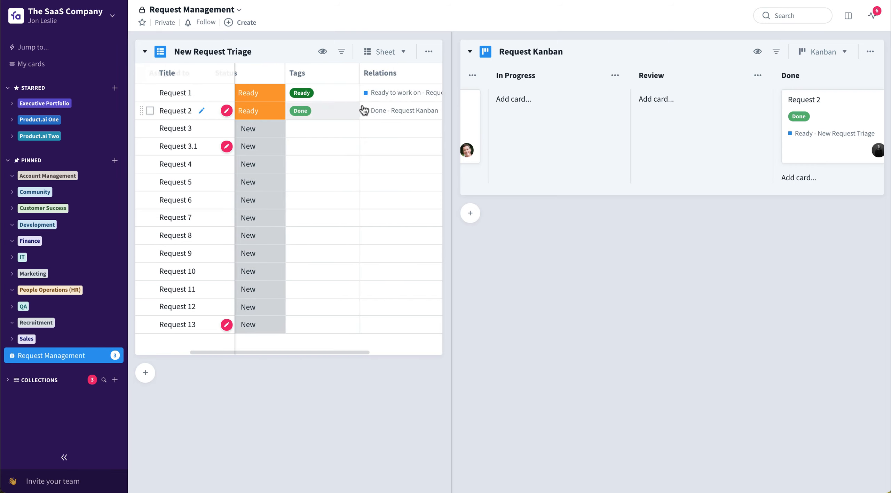
- Reassign Request 3 in the New Request Triage sheet by adding another team member in its Assigned to field
left_click_drag(326, 352, 249, 356)
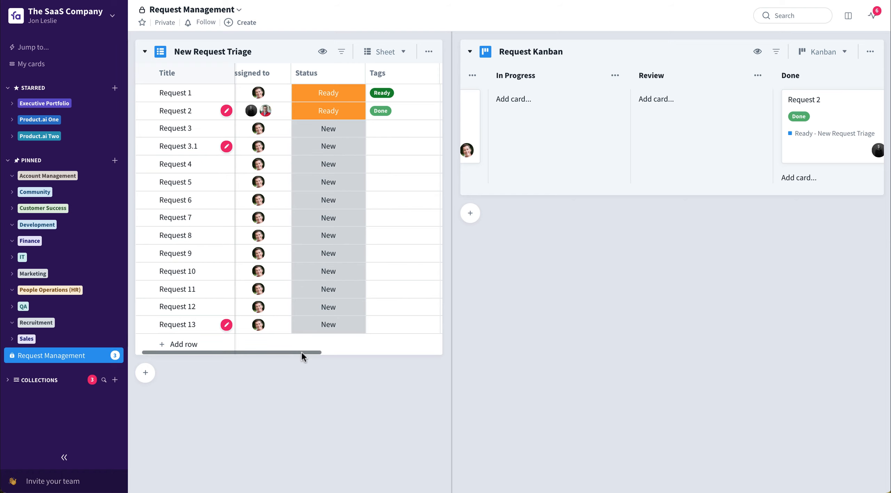
left_click_drag(301, 351, 283, 350)
left_click(283, 134)
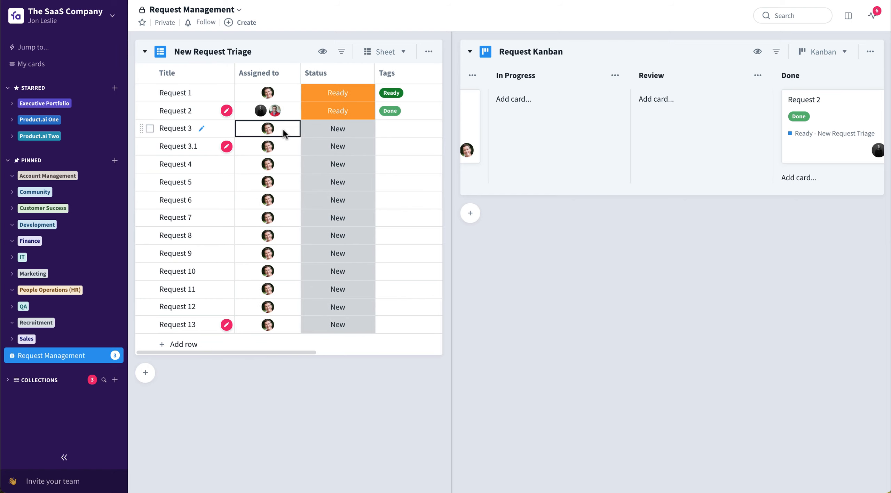
left_click(284, 134)
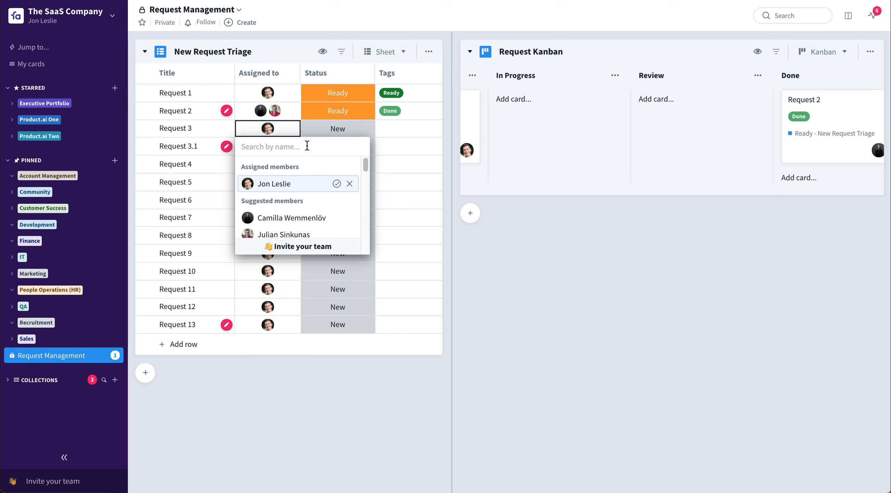
type("Iza")
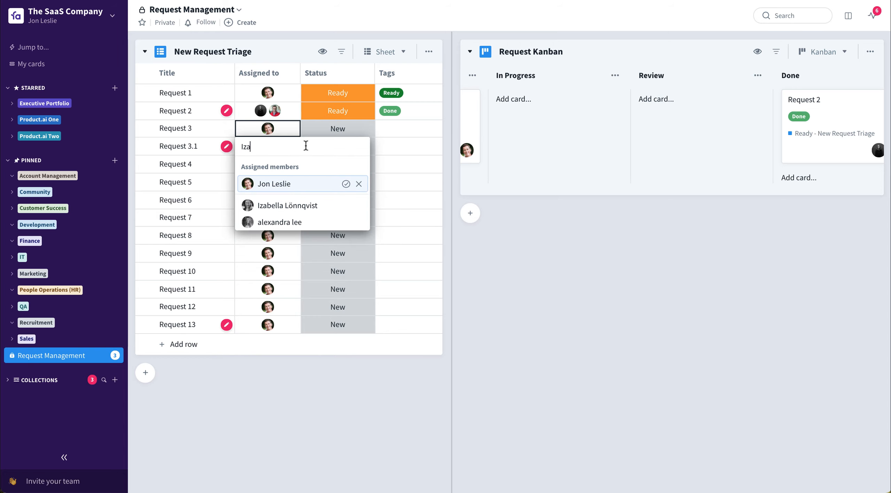
left_click(314, 209)
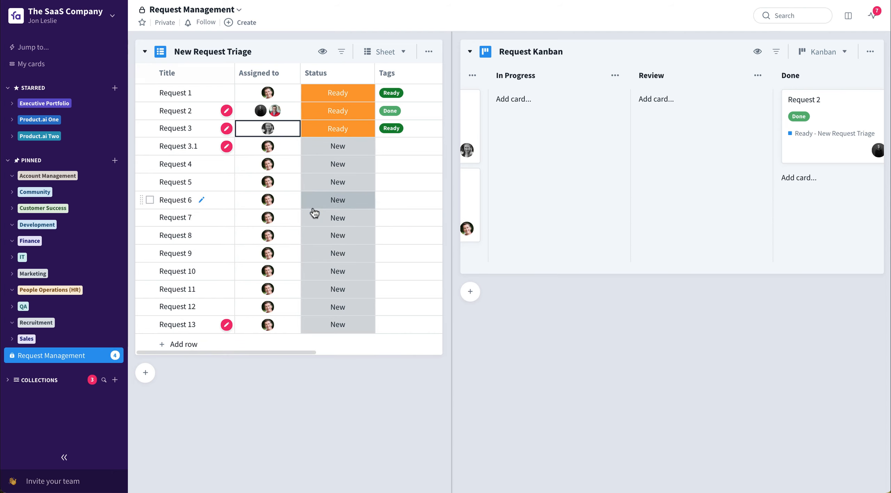
- Check the Request 3 card in the Kanban's Ready to work on column and look through the automation notifications
left_click_drag(560, 269, 476, 274)
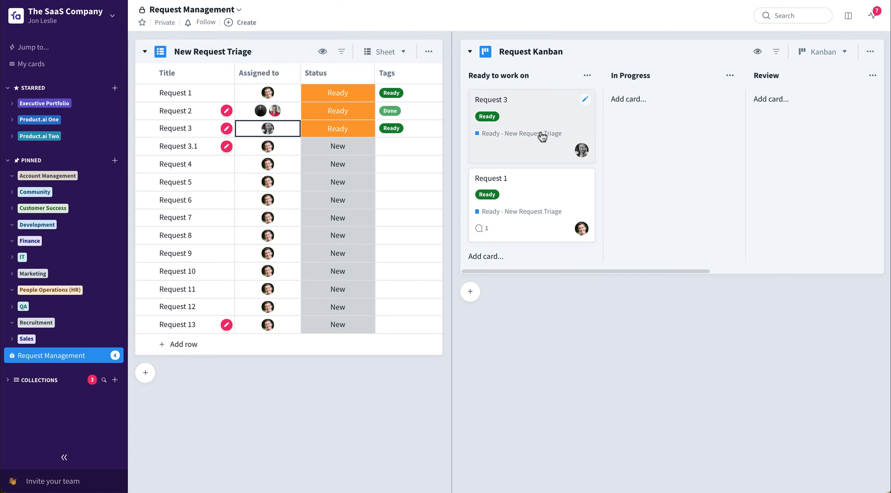
left_click(875, 14)
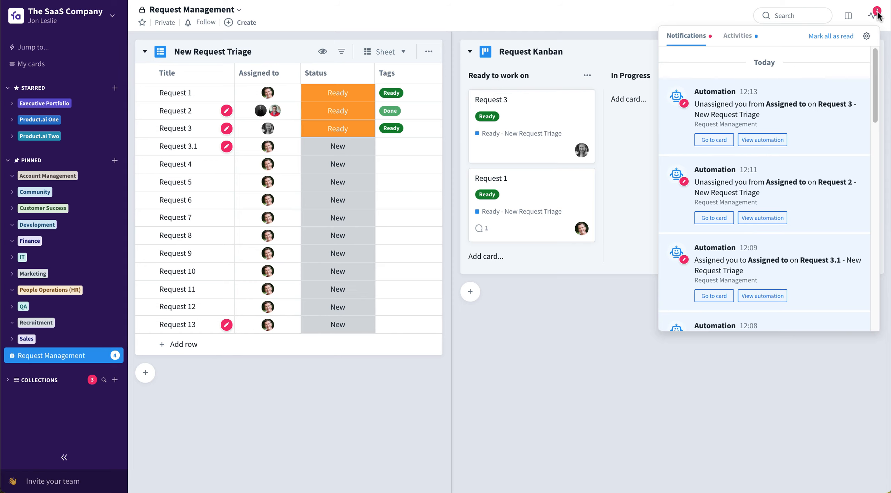
left_click(874, 14)
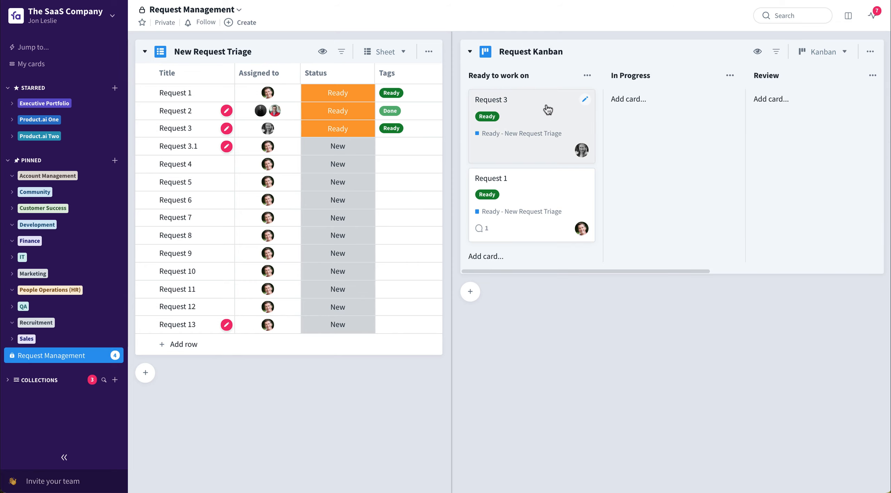
- Move the Request 3 card through In Progress and Review to Done in the Request Kanban, checking its assignees while in Review
left_click_drag(543, 123, 650, 103)
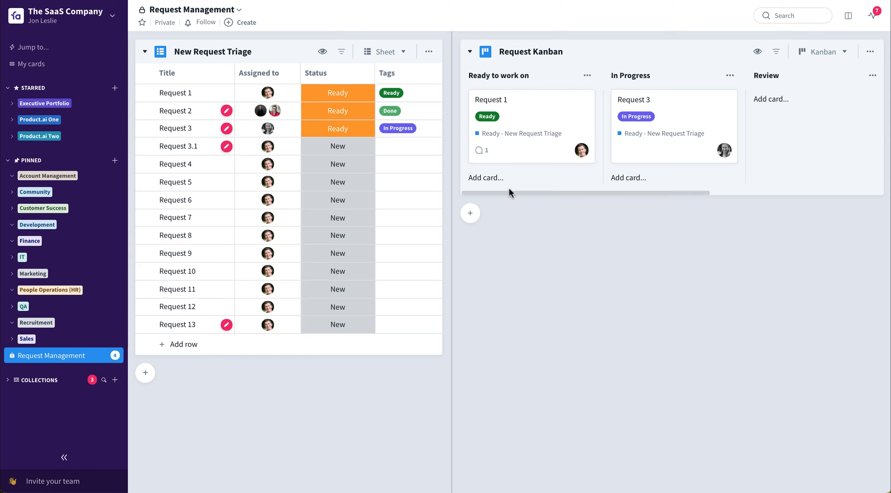
left_click_drag(514, 192, 593, 200)
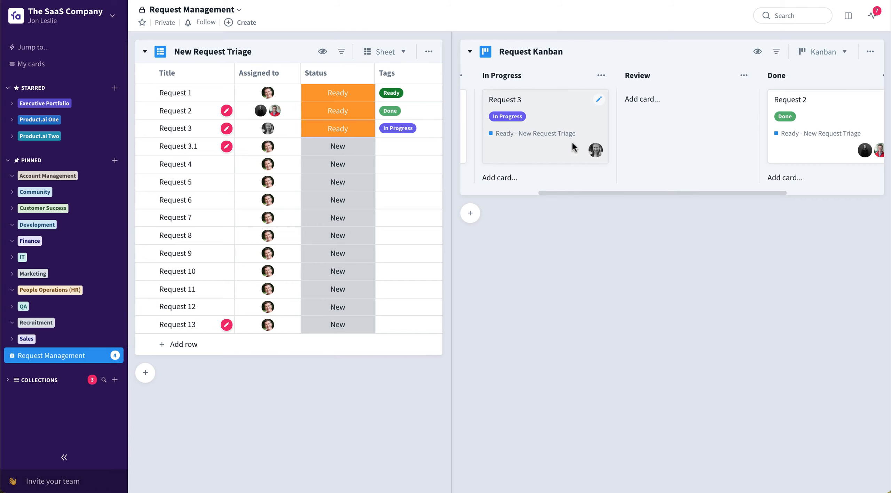
left_click_drag(571, 141, 670, 146)
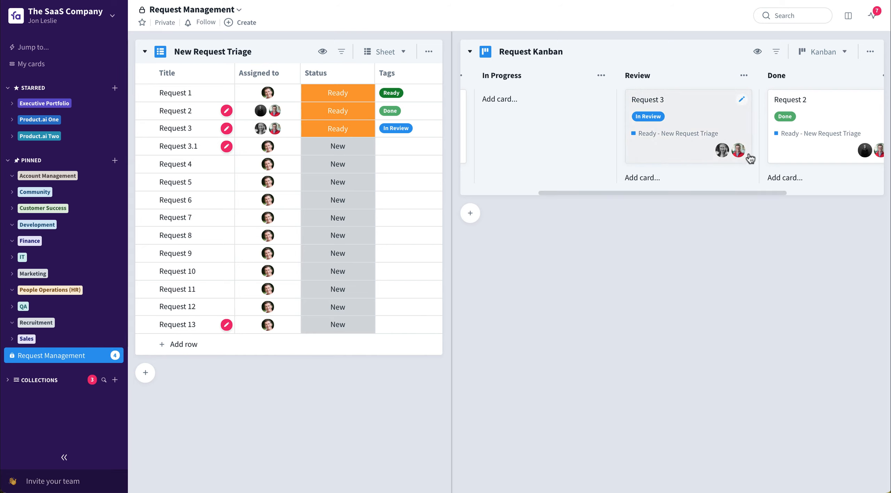
mouse_move(742, 156)
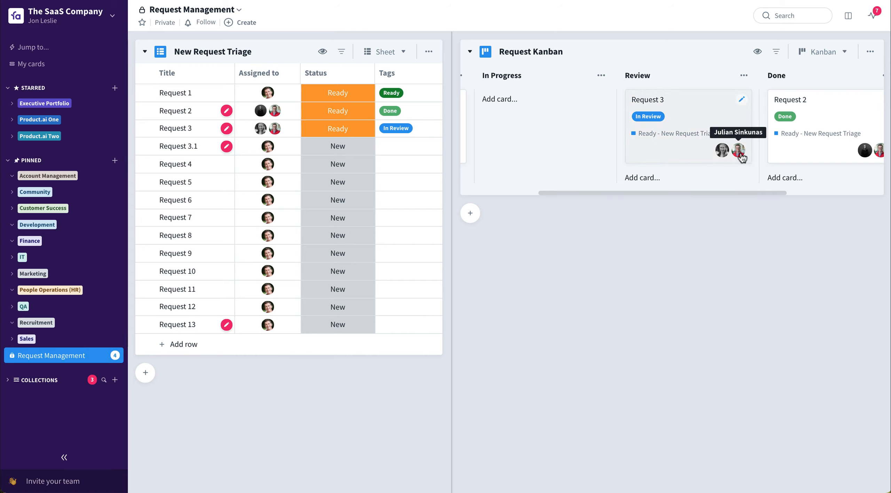
left_click_drag(702, 124, 825, 102)
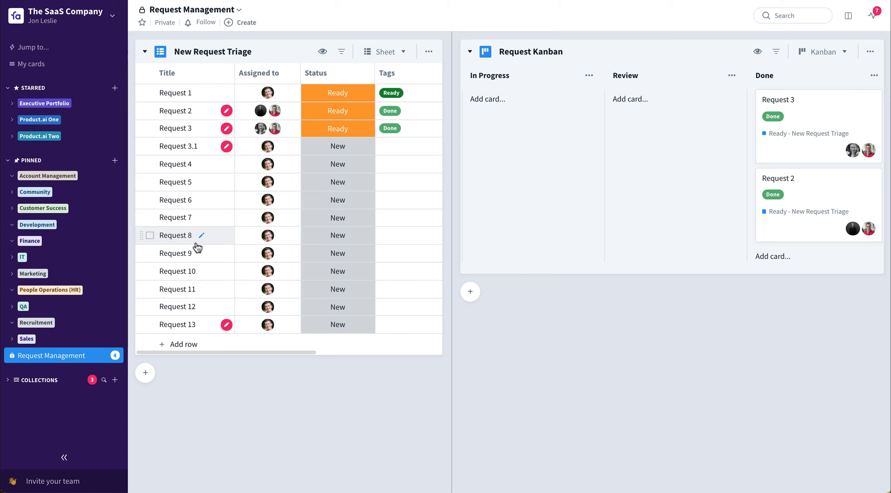
- Open the New Request Triage automations and examine the settings of the card status change and card creation rules
left_click(428, 57)
left_click(477, 122)
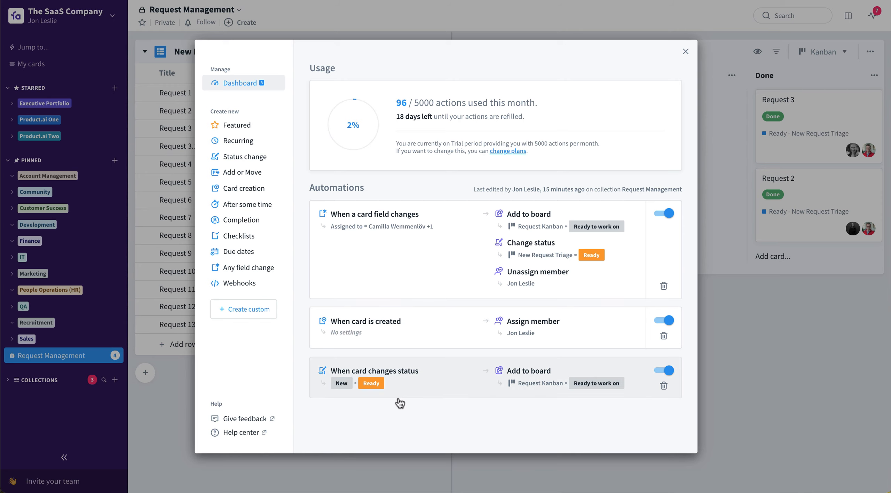
left_click(479, 395)
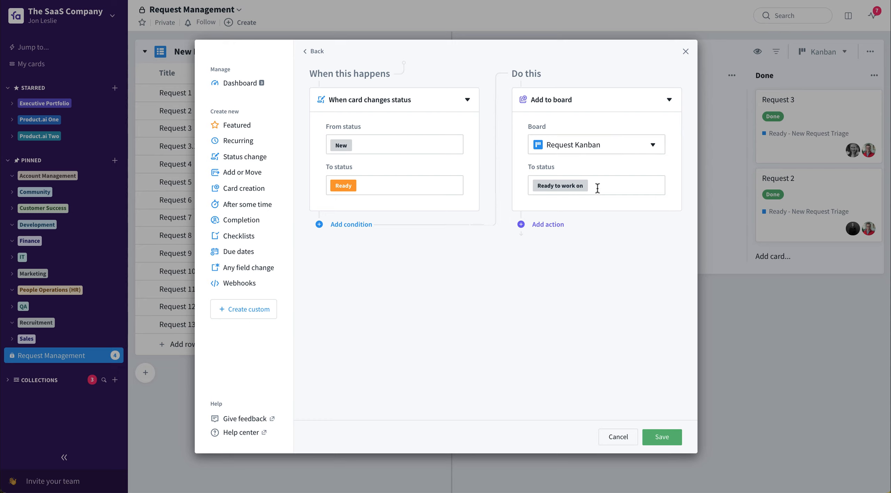
left_click(249, 83)
left_click(493, 320)
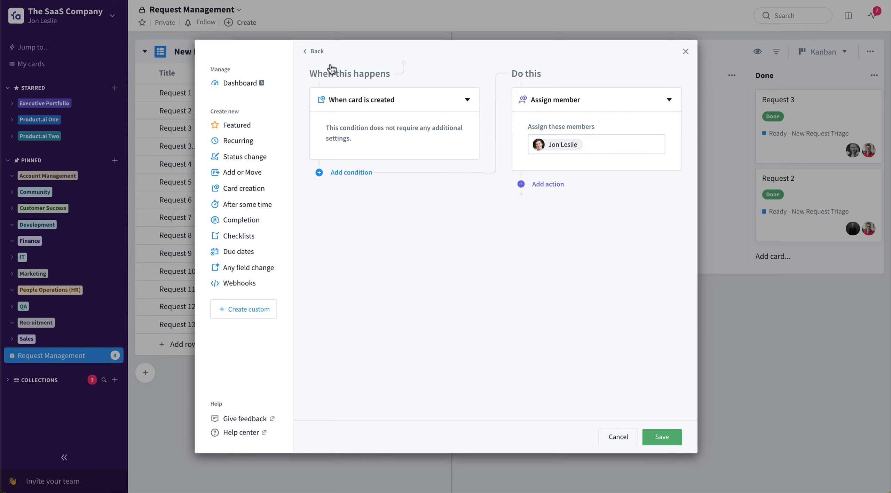
left_click(237, 87)
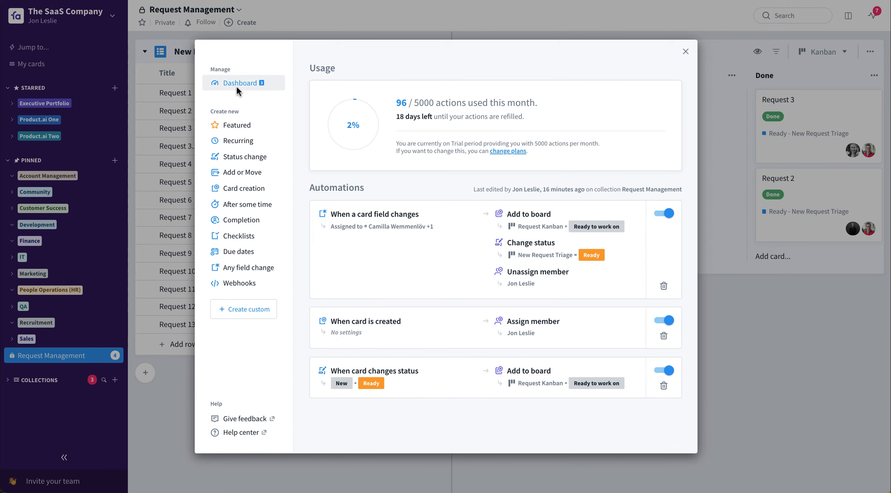
- Examine the trigger and all actions of the card field change automation, and close the automations without changes
left_click(441, 236)
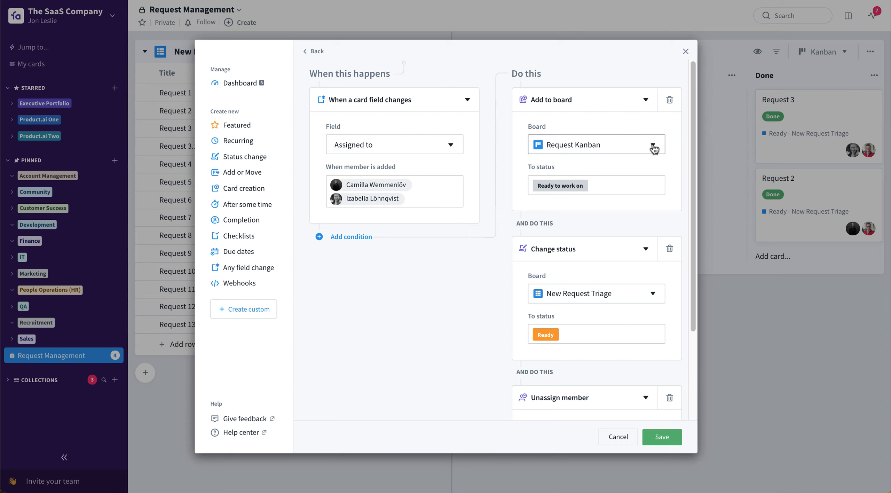
scroll(651, 180, "down", 1)
scroll(651, 183, "up", 1)
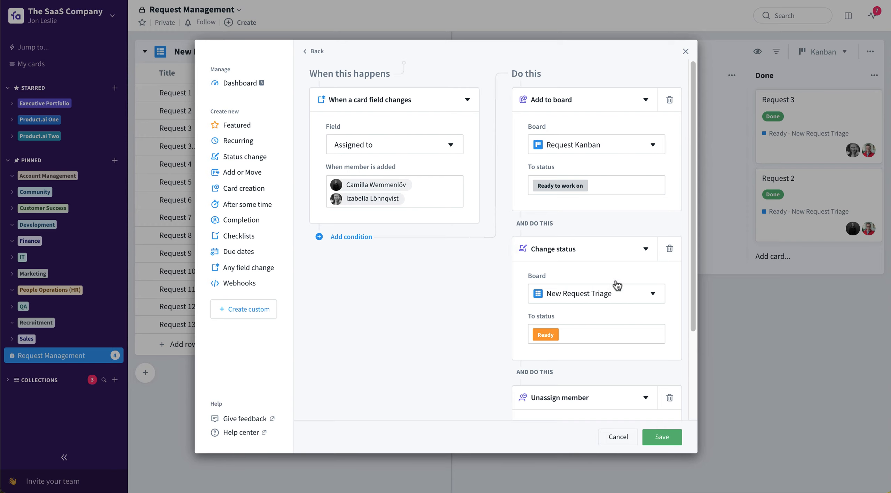
scroll(596, 319, "down", 1)
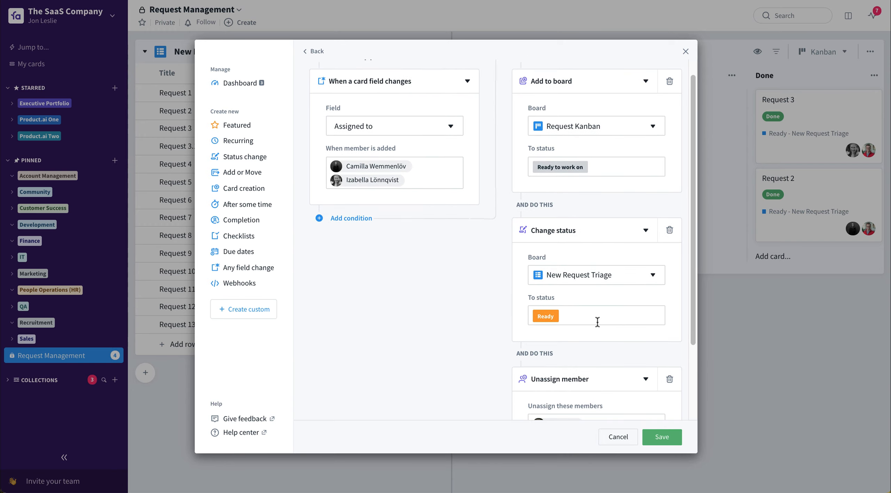
scroll(601, 317, "down", 3)
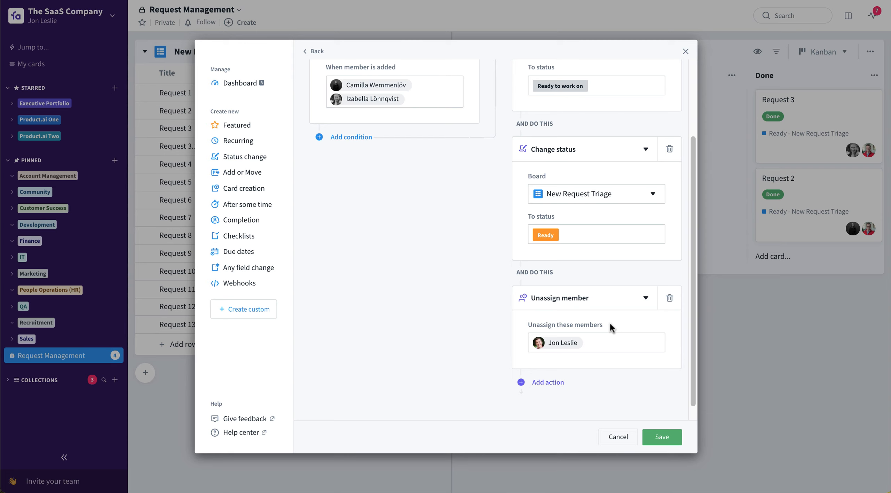
scroll(612, 326, "up", 4)
left_click(685, 51)
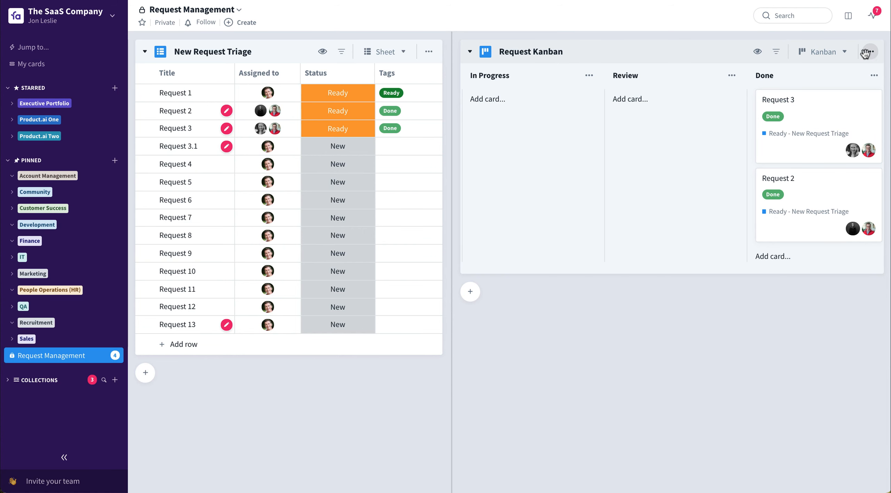
- Collapse the sidebar, review the tag and member automations of the Request Kanban board, and close them
left_click(64, 456)
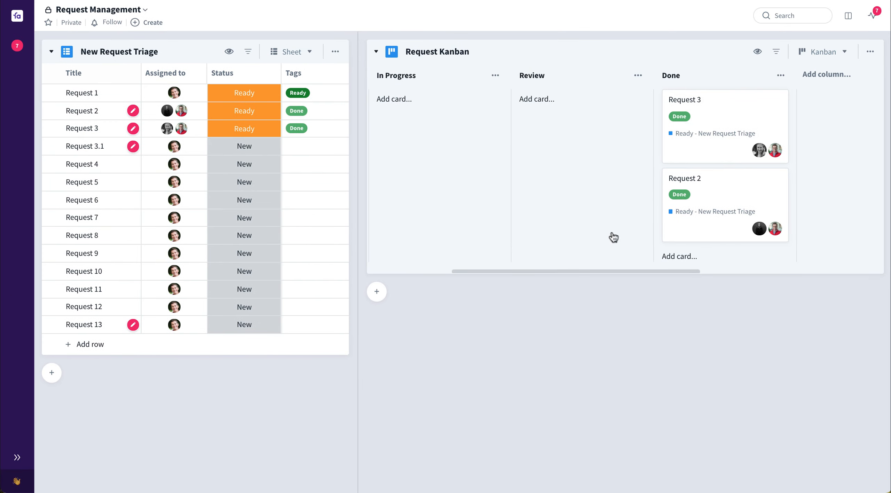
left_click(869, 53)
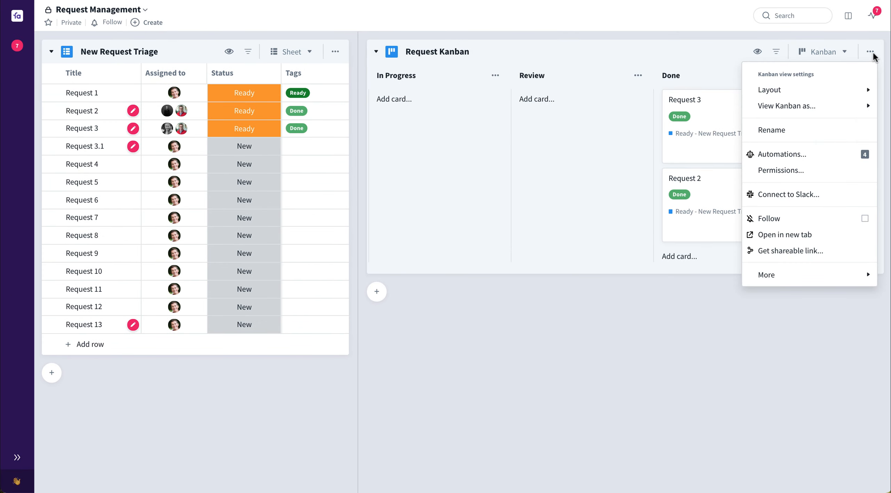
left_click(812, 156)
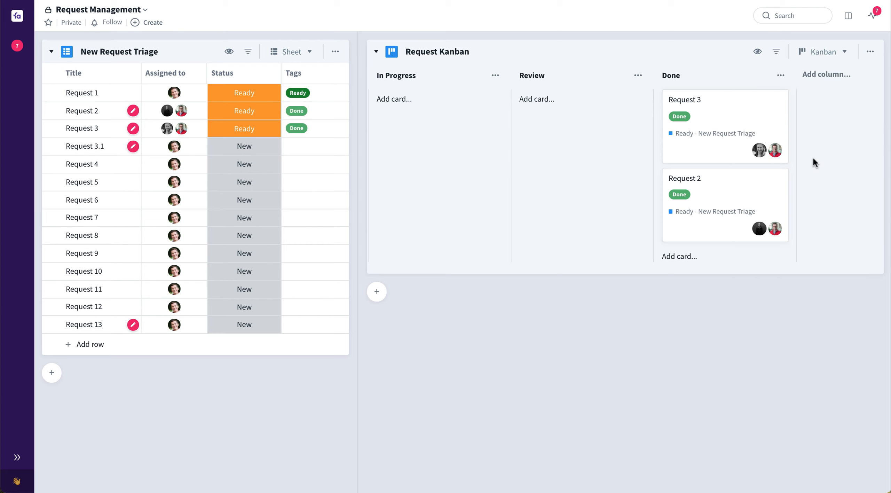
scroll(527, 299, "down", 1)
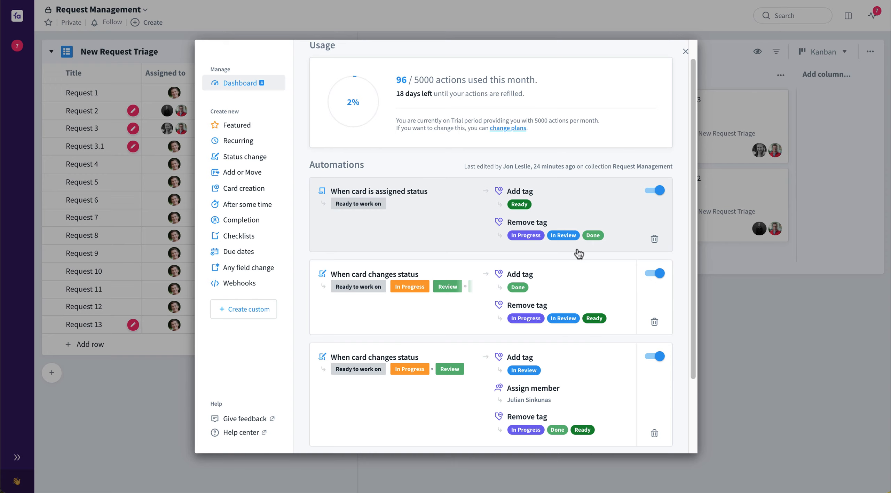
scroll(578, 253, "down", 3)
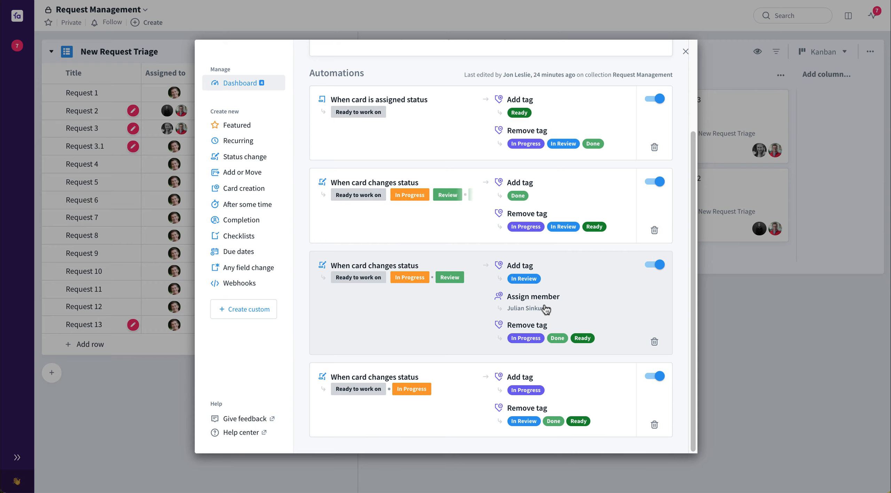
left_click(686, 52)
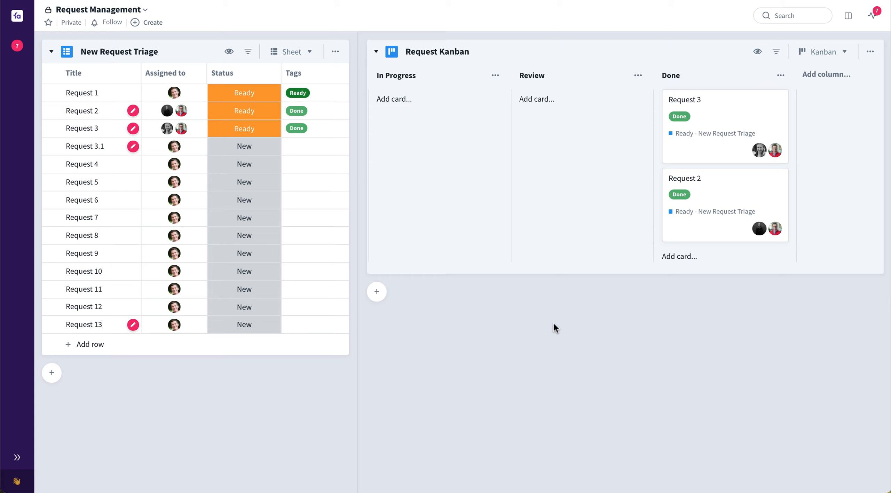
left_click(515, 0)
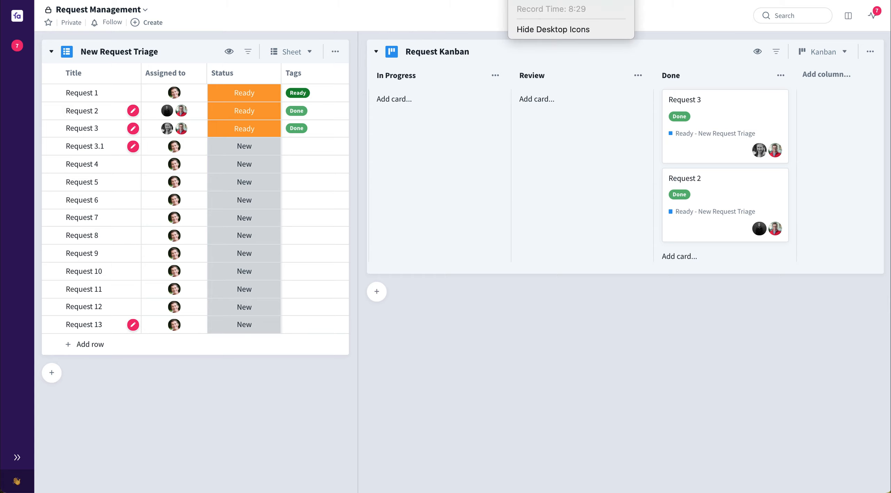